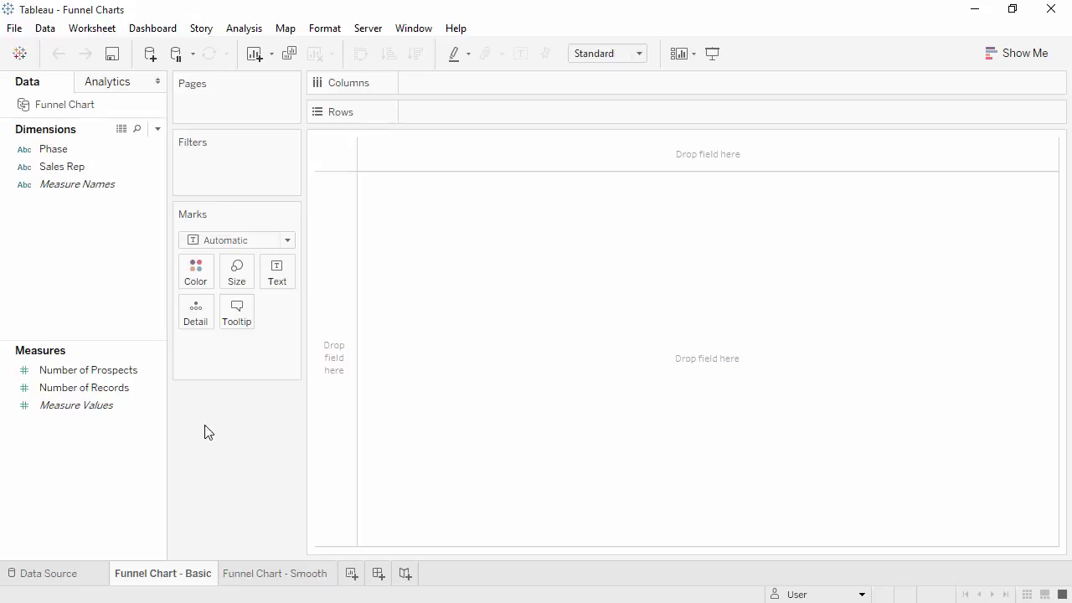
# Step: Build one stacked SUM(Number of Prospects) bar coloured by Phase, with Website Hit on top, sorted descending
pyautogui.moveTo(126, 376); pyautogui.dragTo(330, 377)
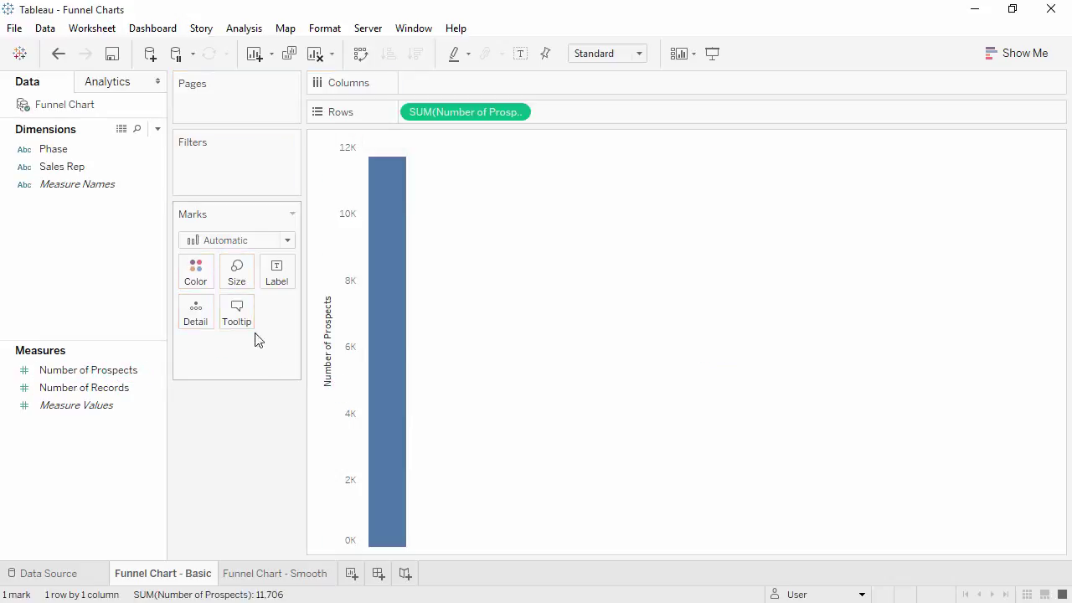
pyautogui.moveTo(59, 149); pyautogui.dragTo(197, 279)
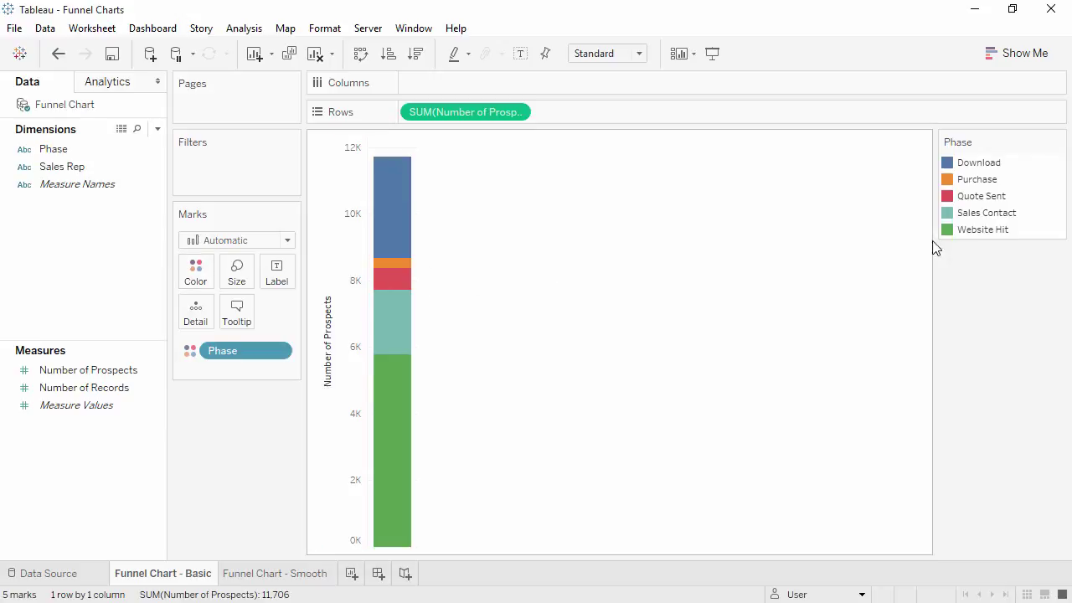
pyautogui.click(971, 229)
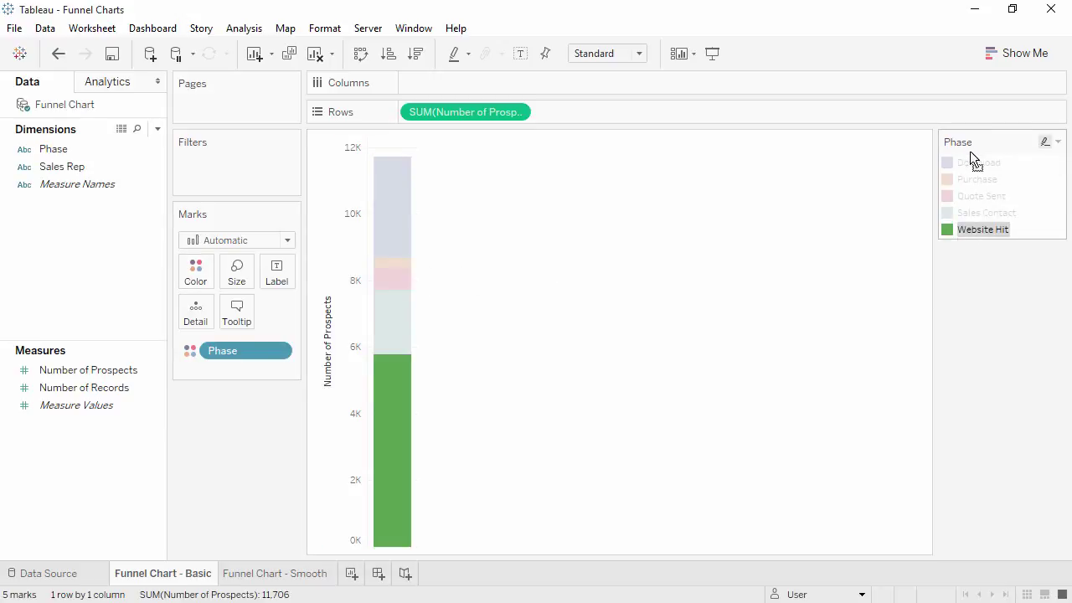
pyautogui.moveTo(969, 157); pyautogui.dragTo(970, 158)
pyautogui.click(915, 292)
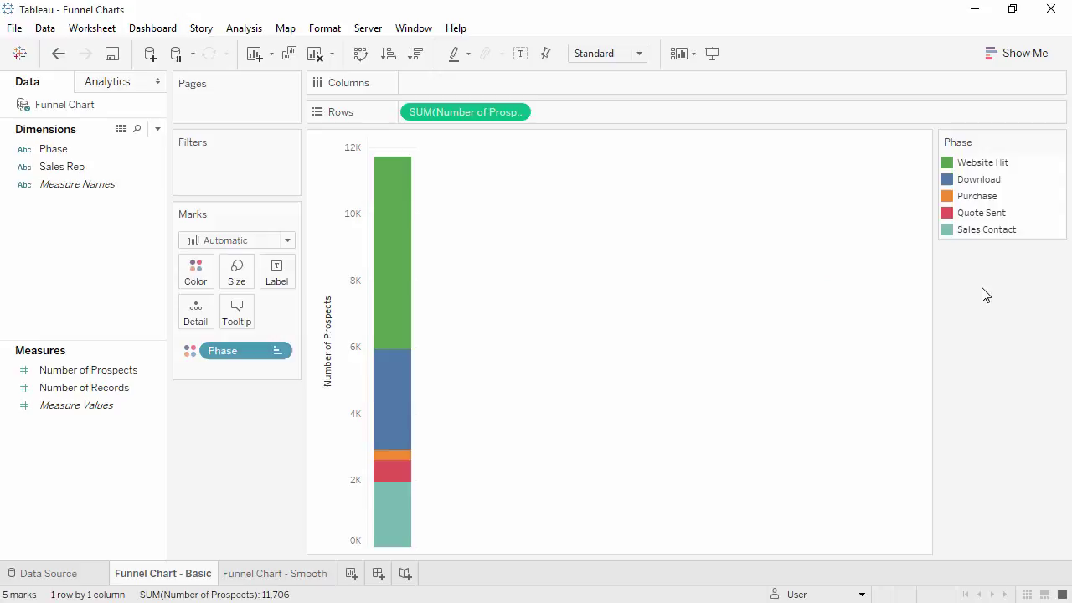
pyautogui.click(416, 55)
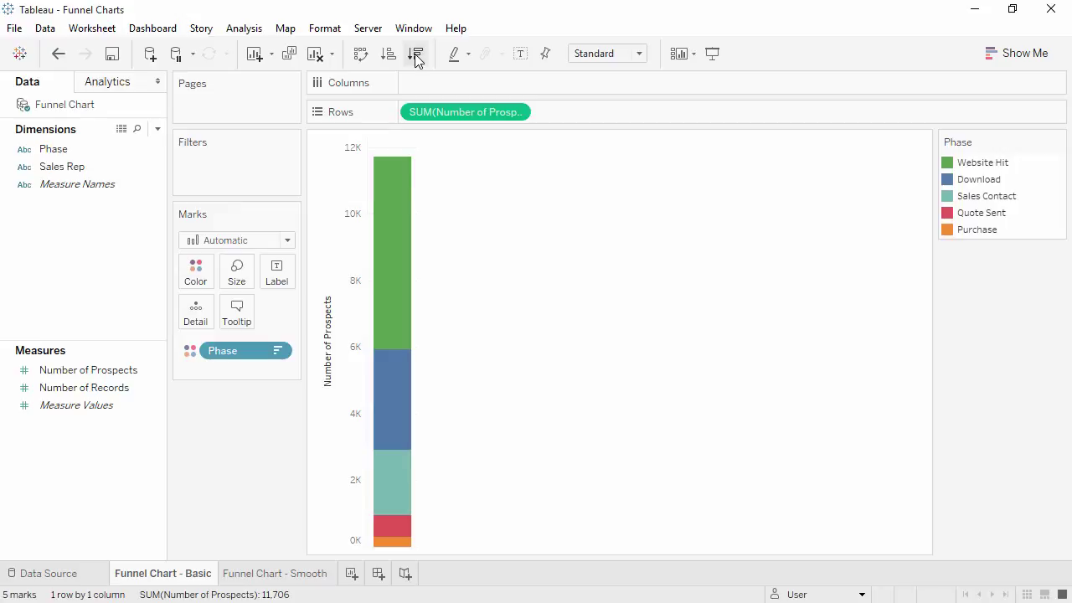
# Step: Size each phase segment by Number of Prospects and fit the funnel to Entire View
pyautogui.click(113, 373)
pyautogui.moveTo(113, 375); pyautogui.dragTo(237, 278)
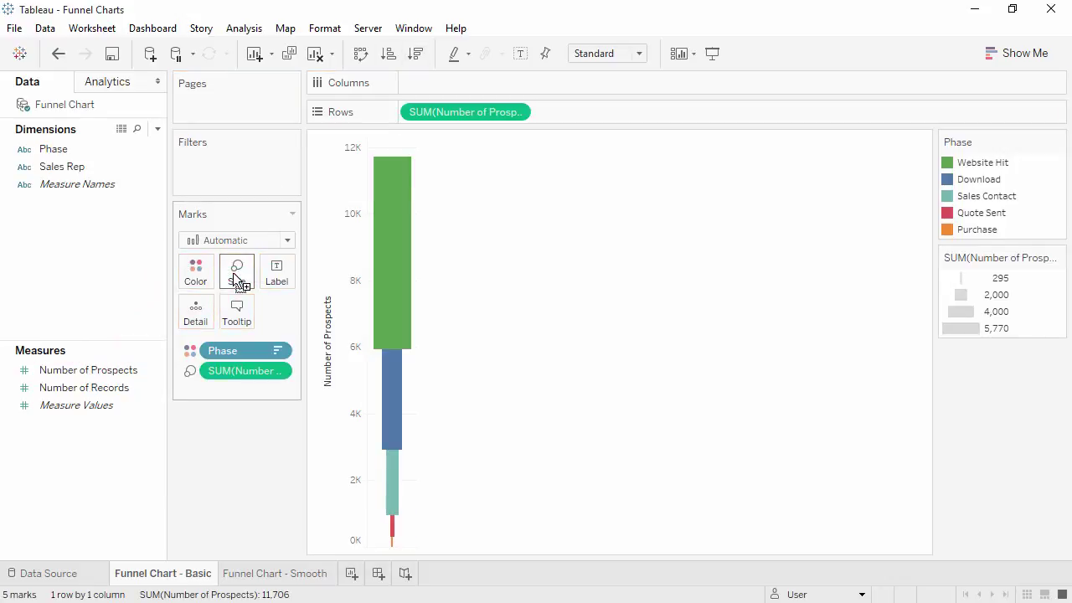
pyautogui.click(638, 54)
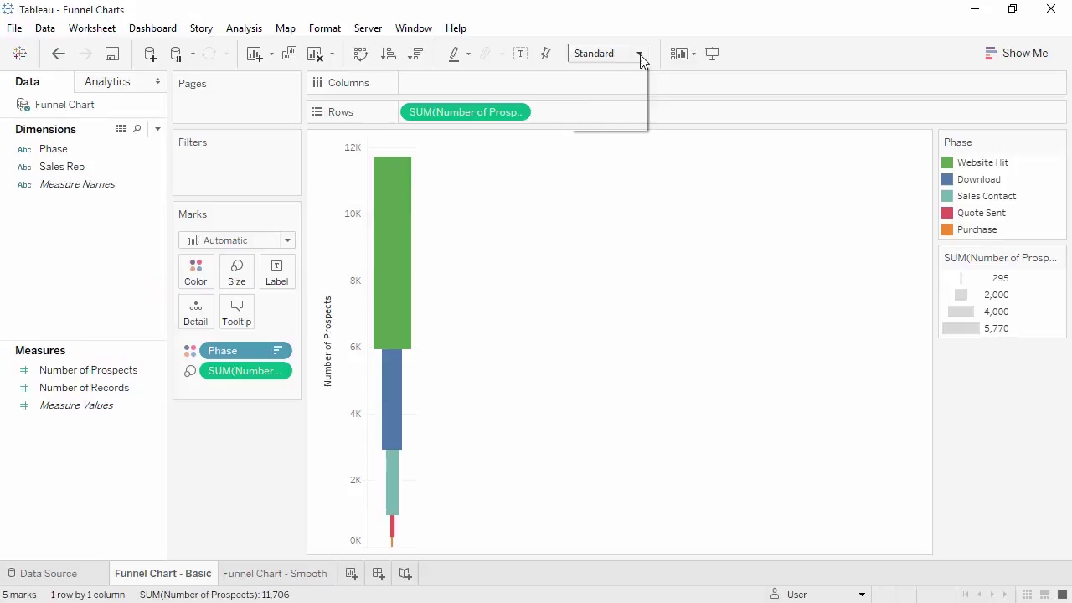
pyautogui.click(634, 123)
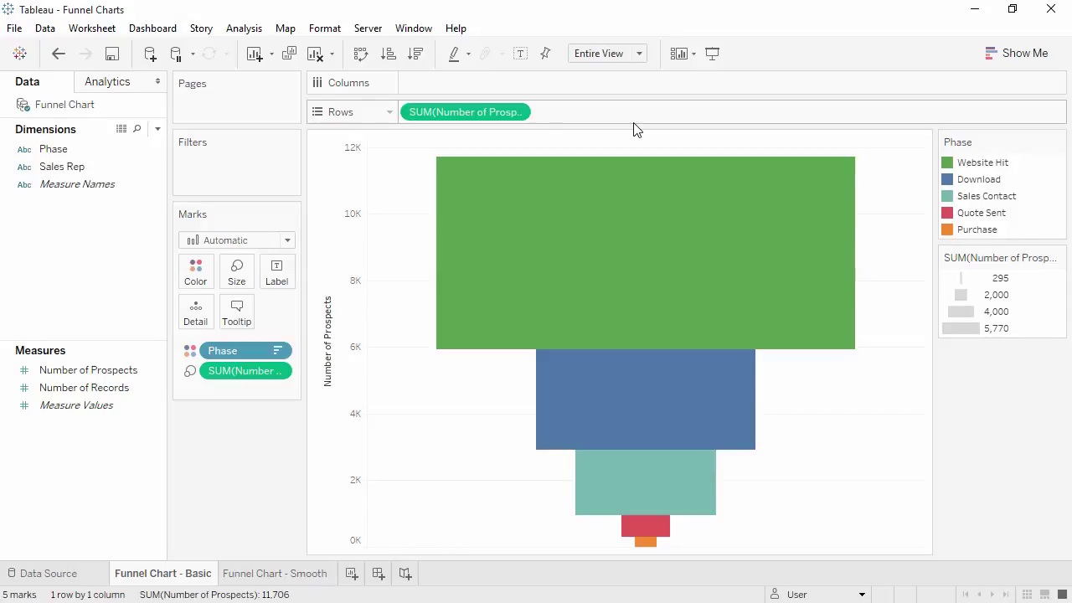
# Step: Label segments with Phase and Number of Prospects as Percent of Total, then go to Funnel Chart - Smooth
pyautogui.click(92, 149)
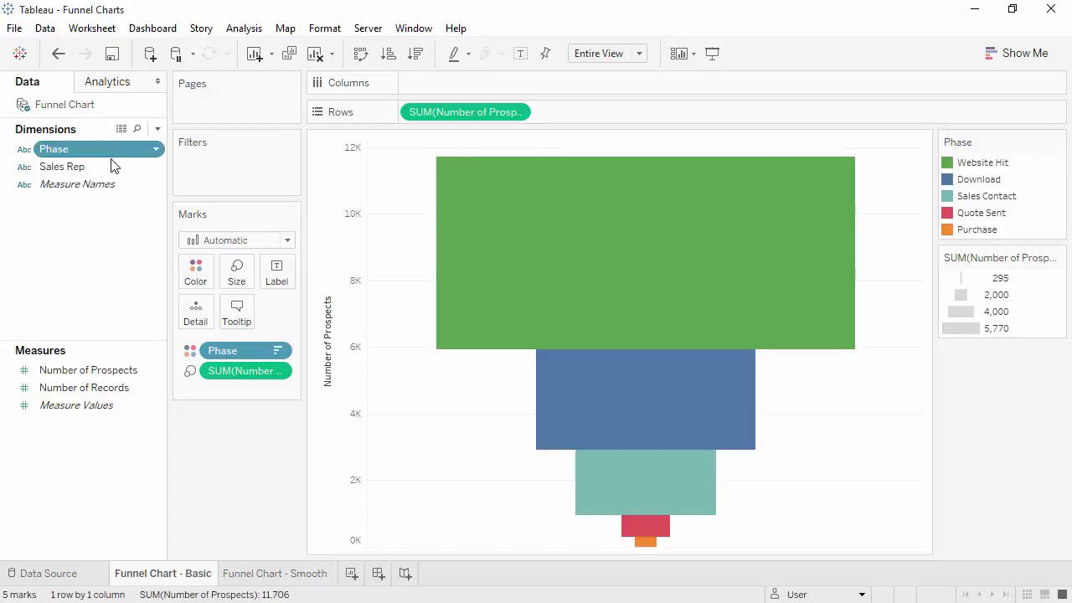
pyautogui.moveTo(109, 150); pyautogui.dragTo(274, 283)
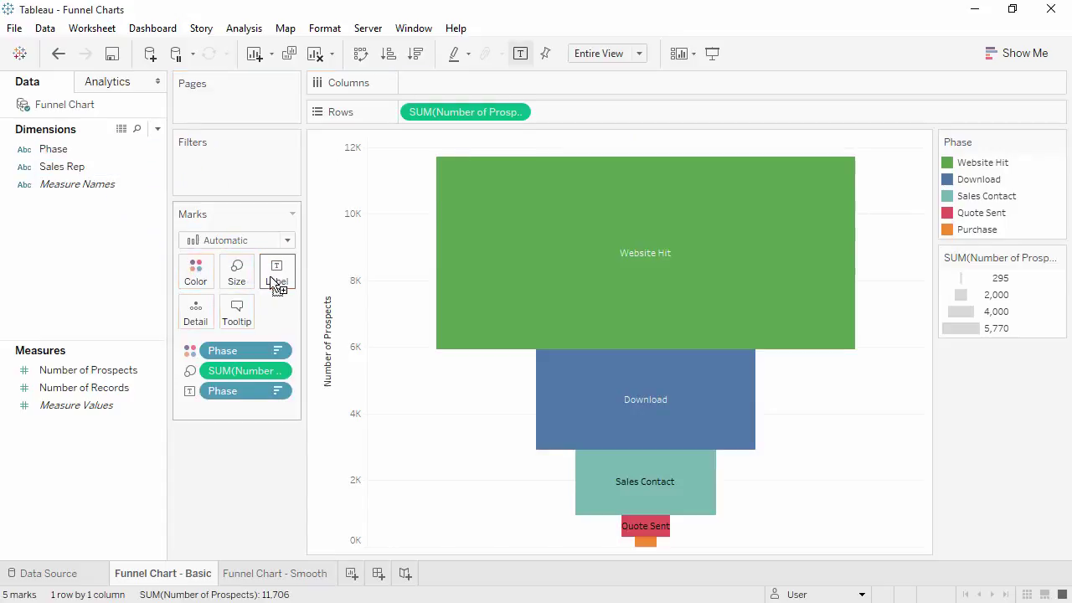
pyautogui.click(120, 371)
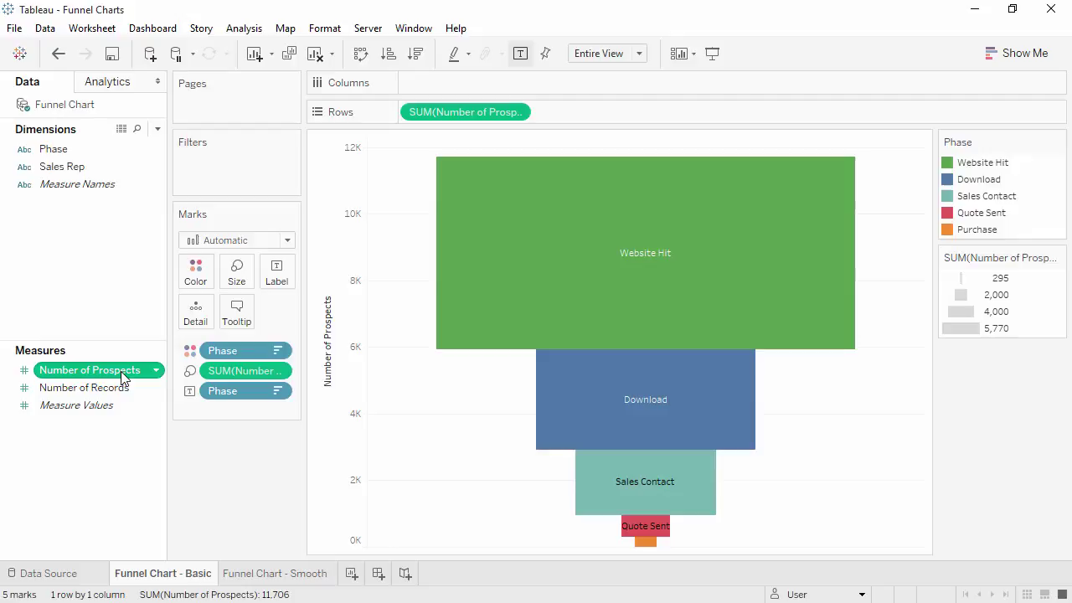
pyautogui.moveTo(120, 371); pyautogui.dragTo(282, 276)
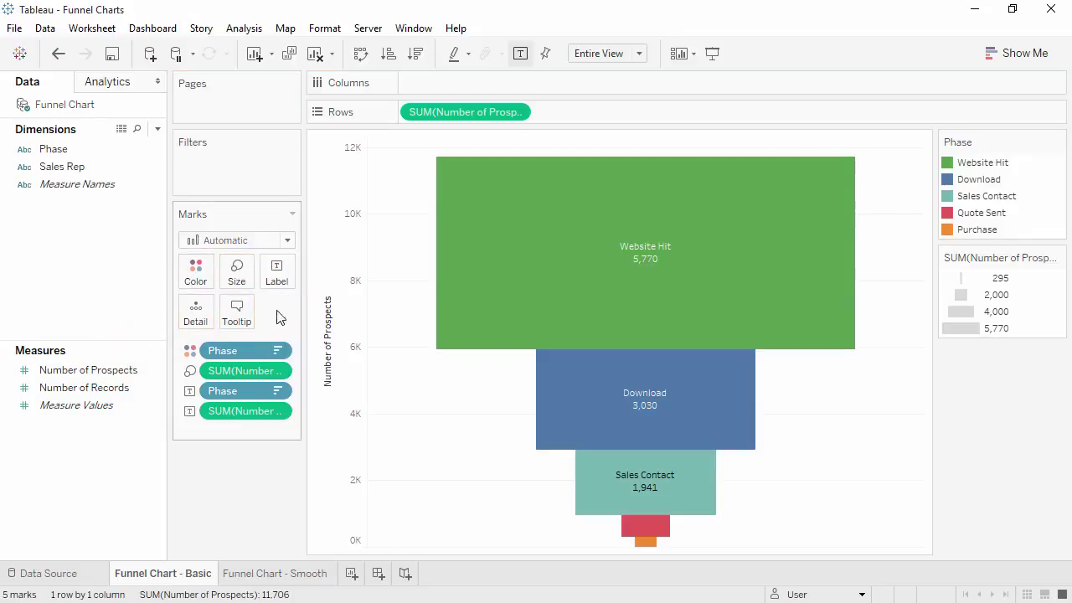
pyautogui.click(278, 410)
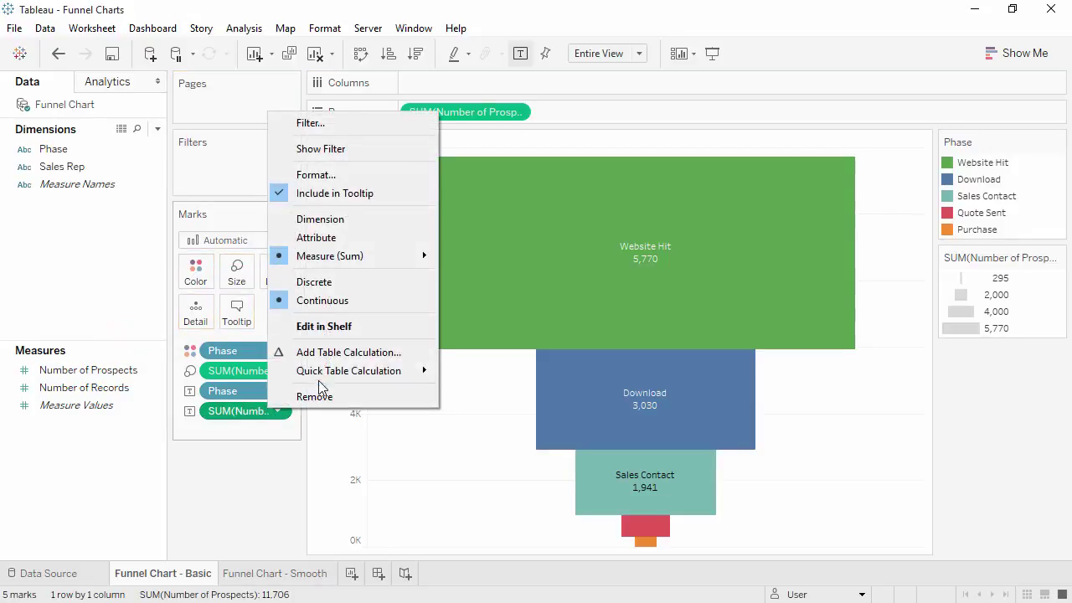
pyautogui.moveTo(324, 381)
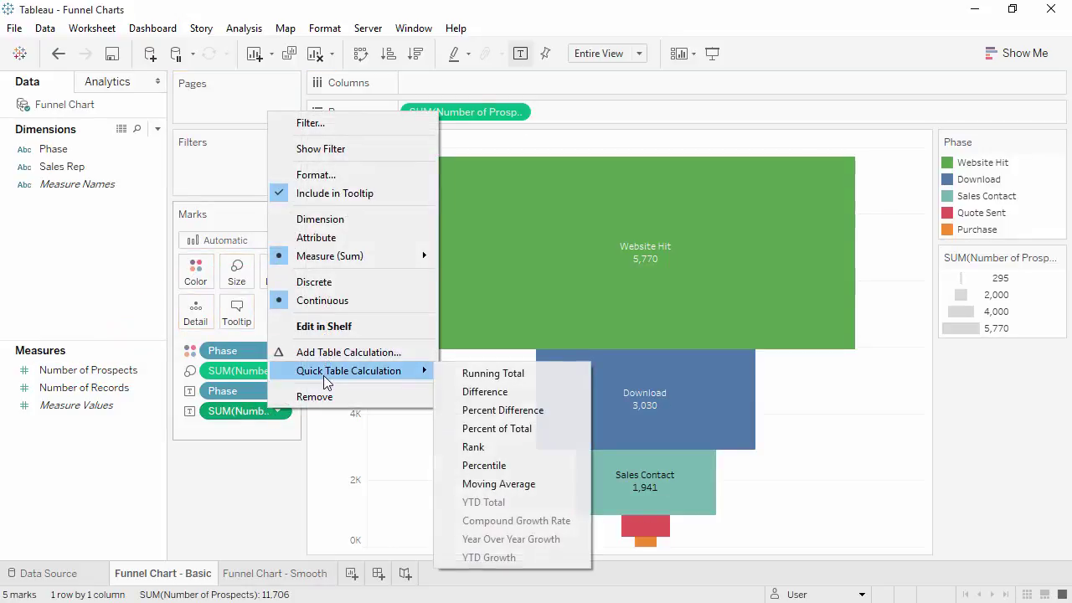
pyautogui.click(500, 428)
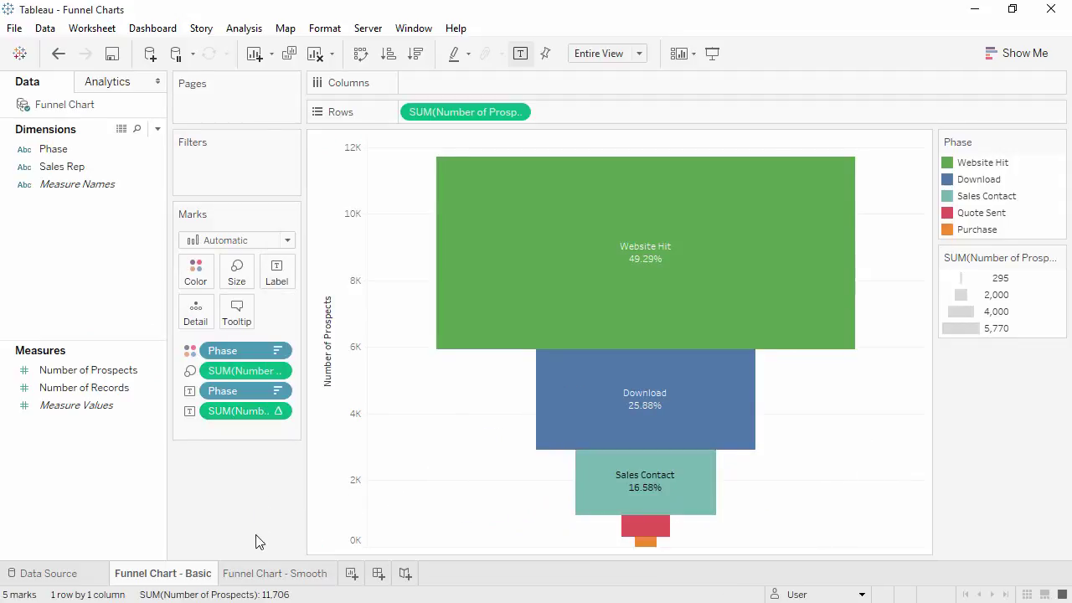
pyautogui.click(258, 577)
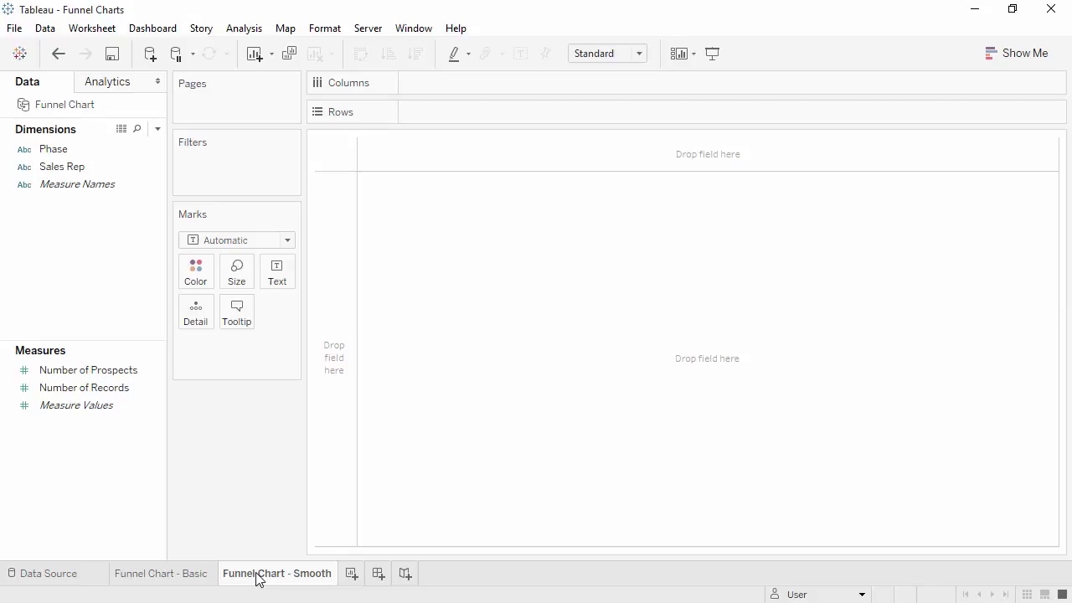
# Step: Plot Number of Prospects by Phase, sorted descending, as an area chart fitted to Entire View
pyautogui.moveTo(118, 371); pyautogui.dragTo(439, 80)
pyautogui.moveTo(107, 150); pyautogui.dragTo(446, 119)
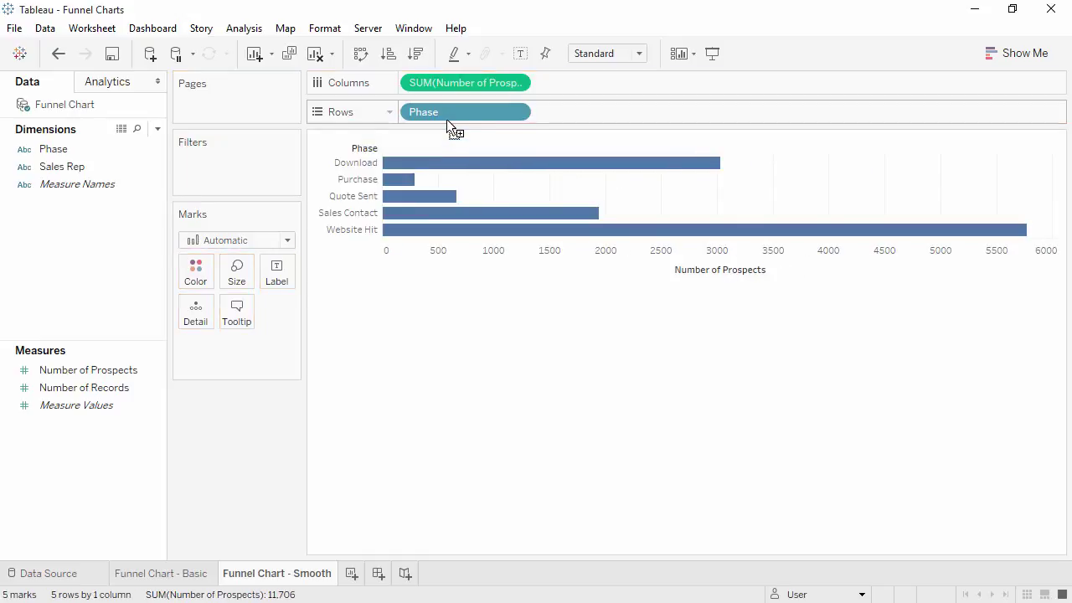
pyautogui.click(417, 53)
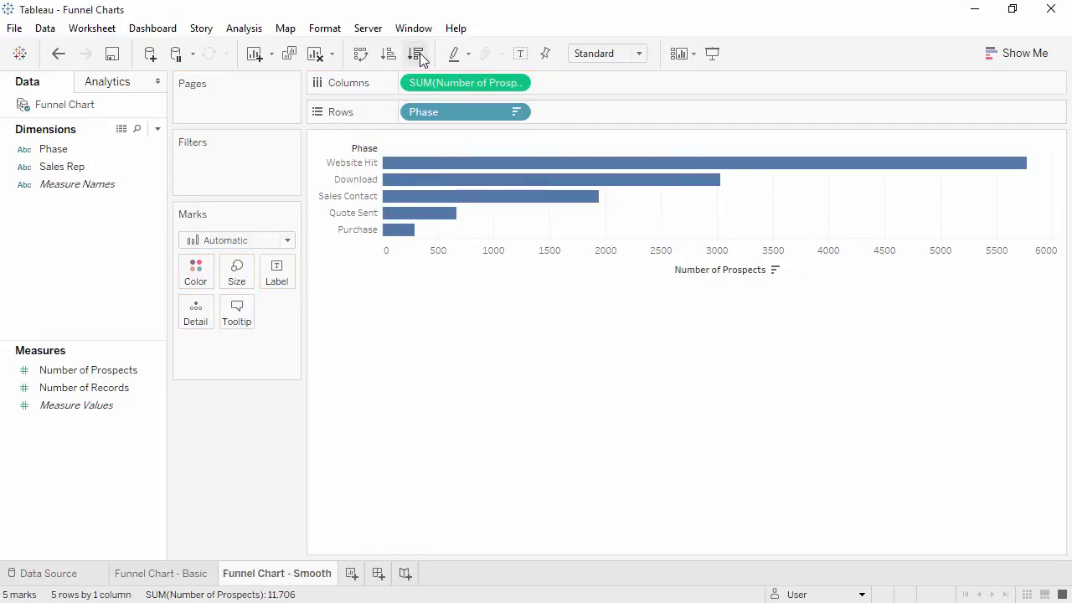
pyautogui.click(285, 241)
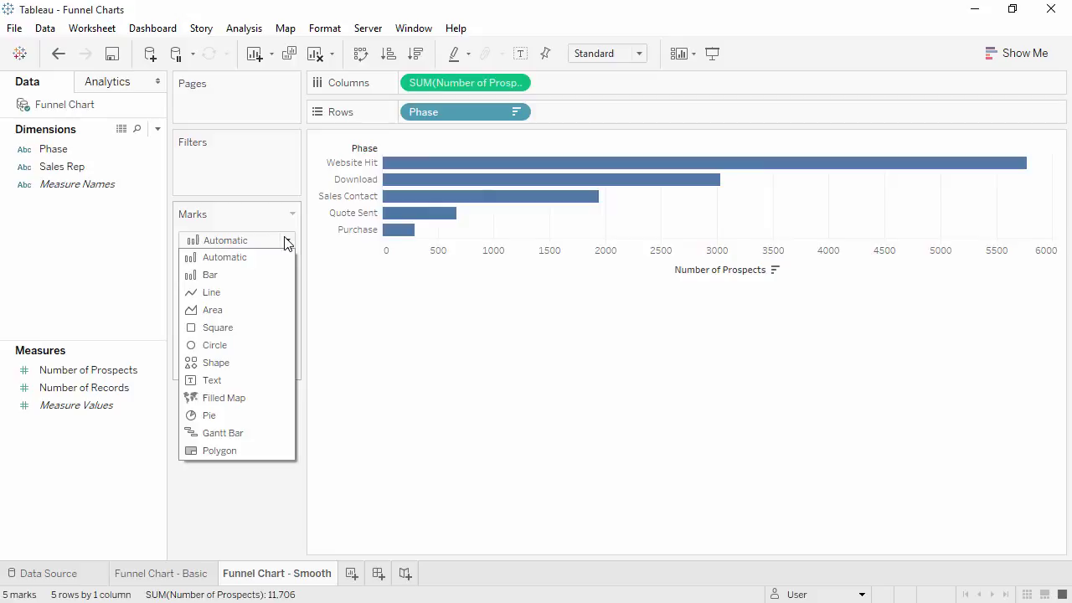
pyautogui.press('Escape')
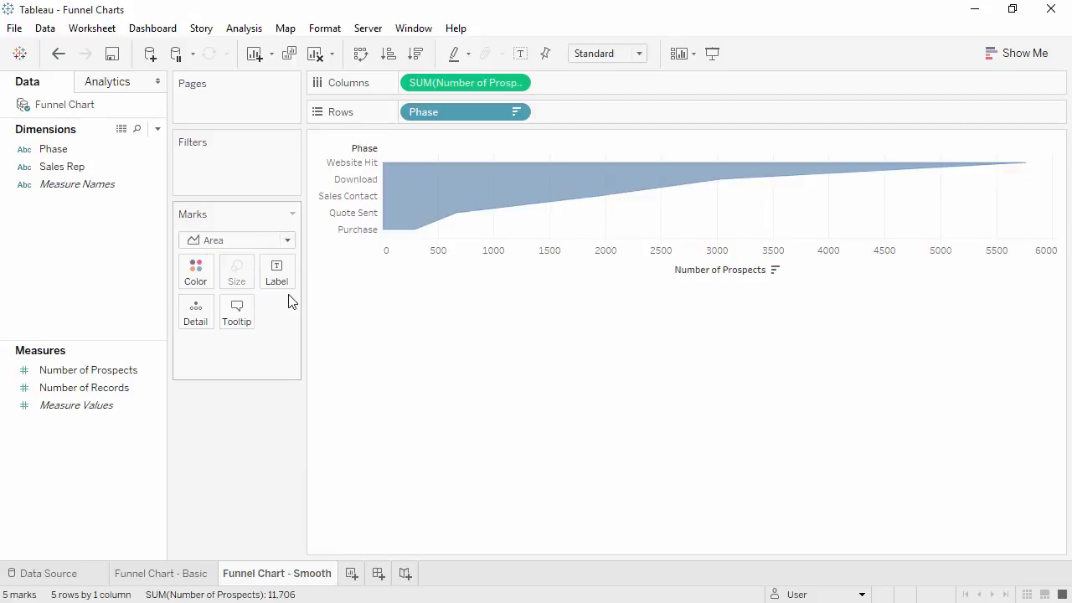
pyautogui.click(635, 56)
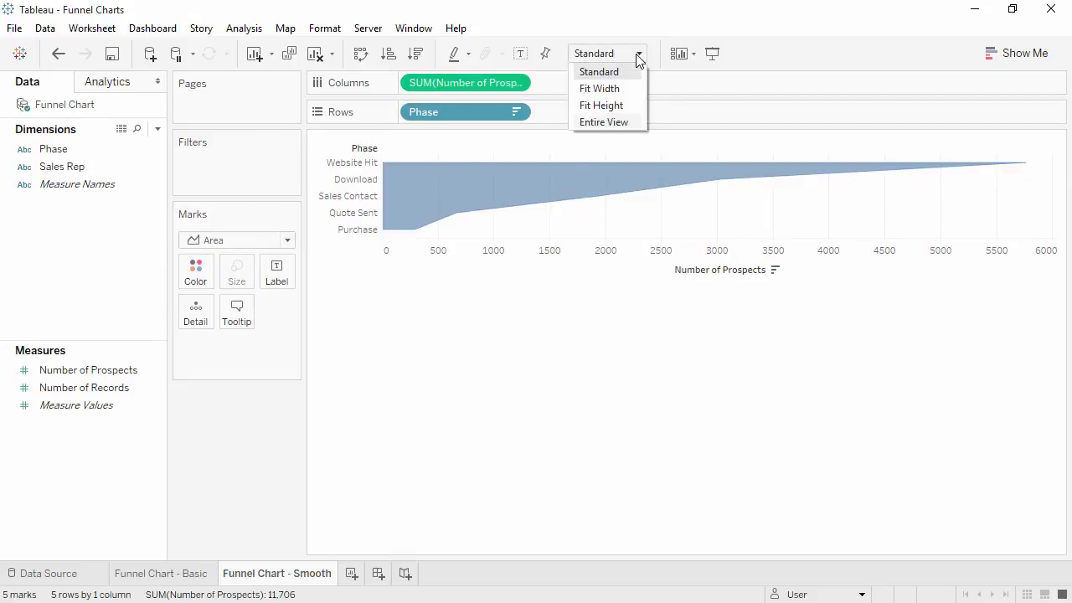
pyautogui.click(630, 123)
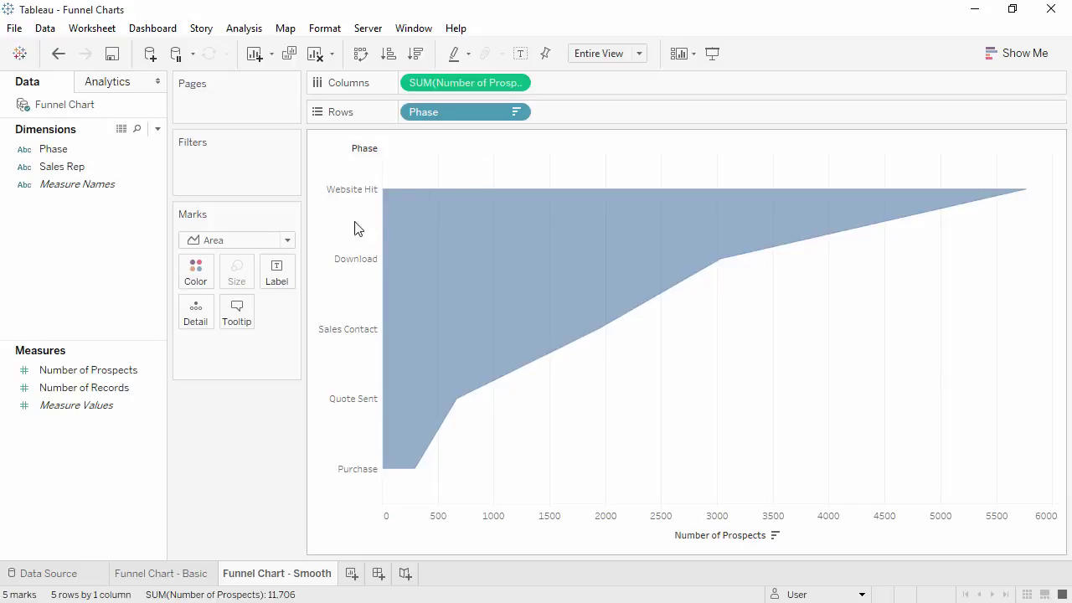
# Step: Create the calculated field 'Negative Number of Prospects' with formula - [Number of Prospects]
pyautogui.rightClick(118, 377)
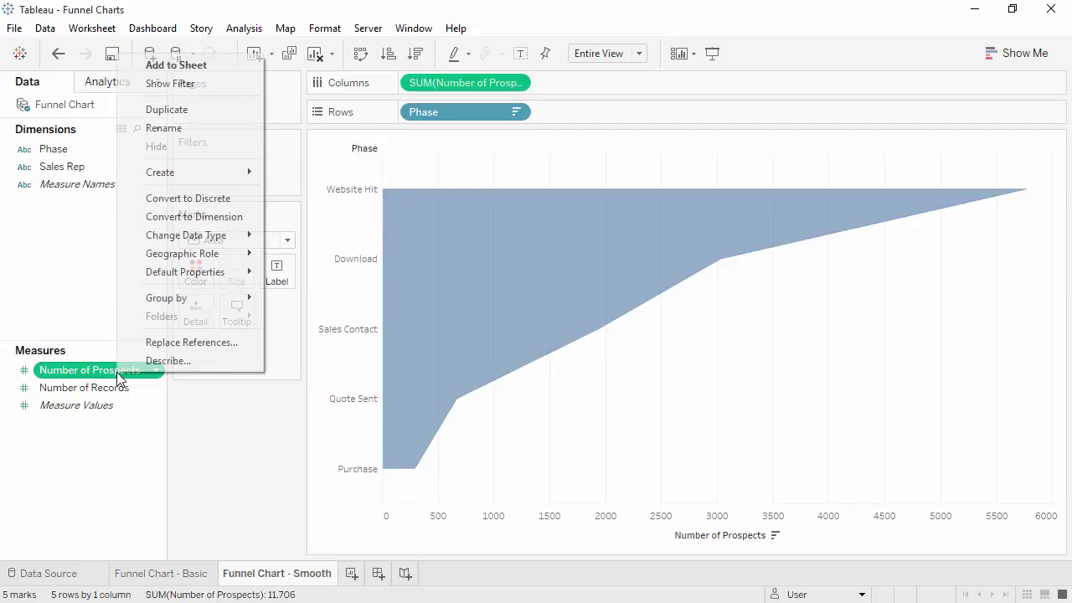
pyautogui.moveTo(186, 177)
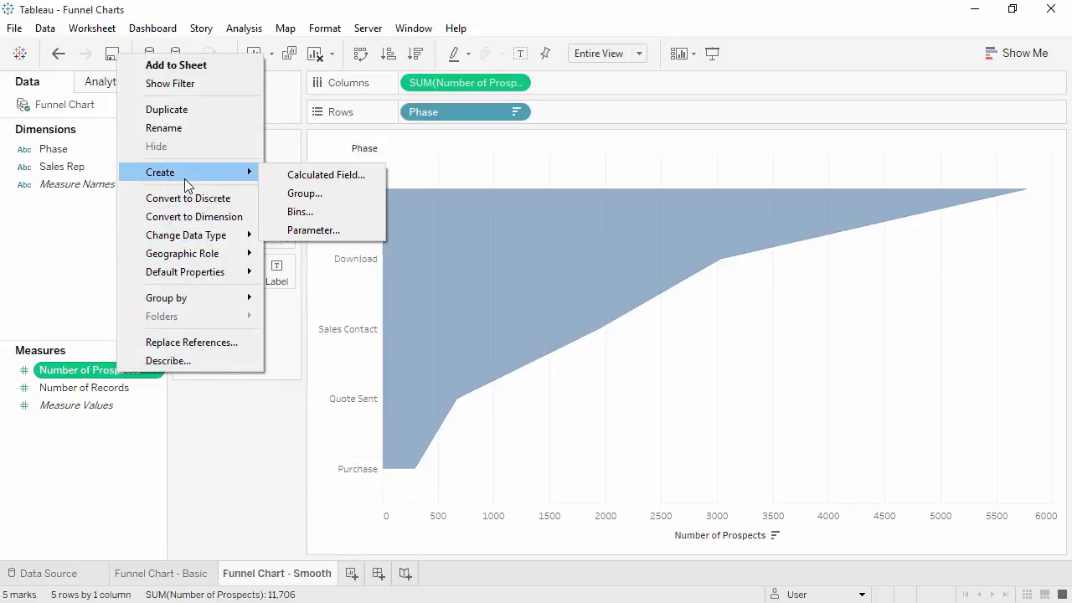
pyautogui.click(295, 177)
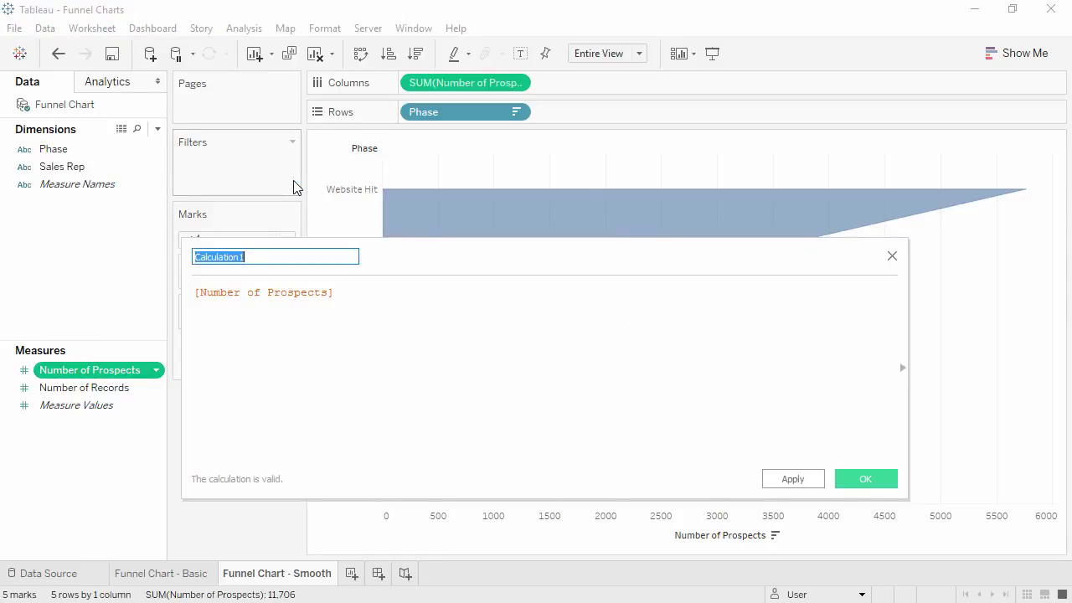
pyautogui.write('Negative Number of Prospects')
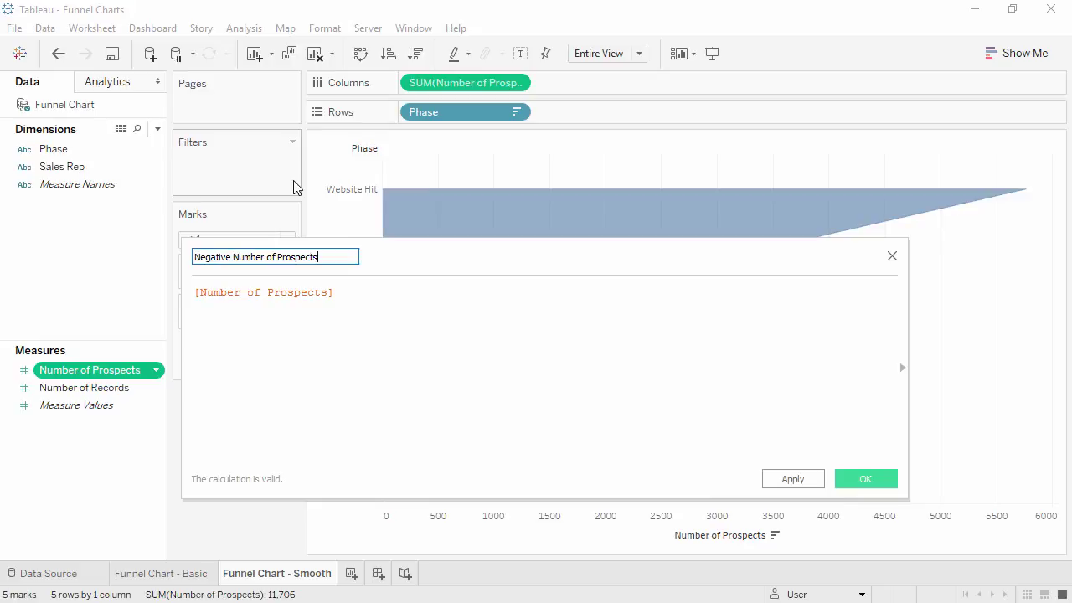
pyautogui.click(194, 293)
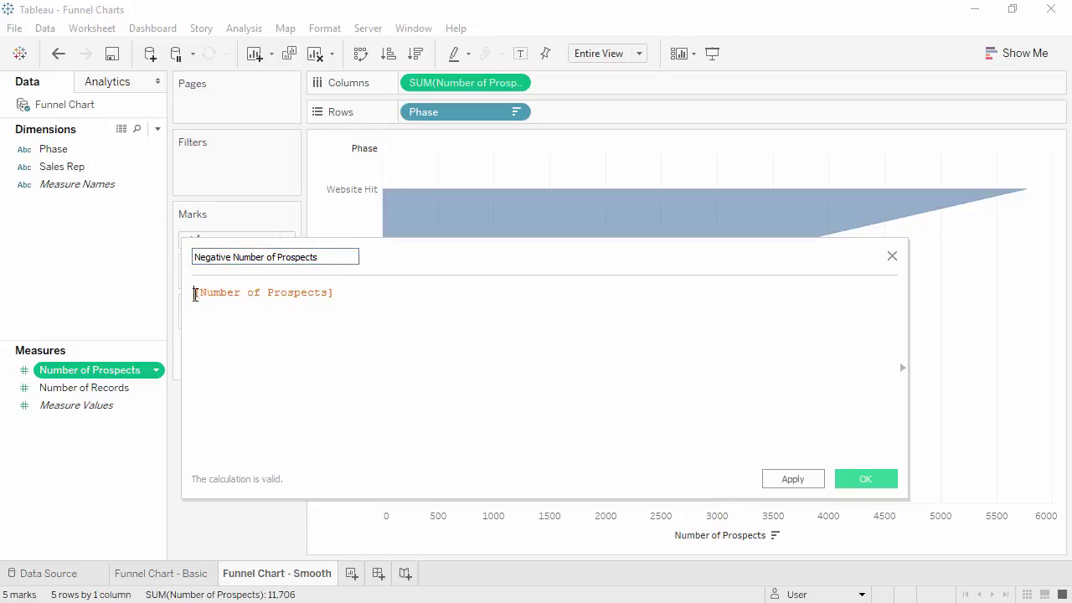
pyautogui.write('-')
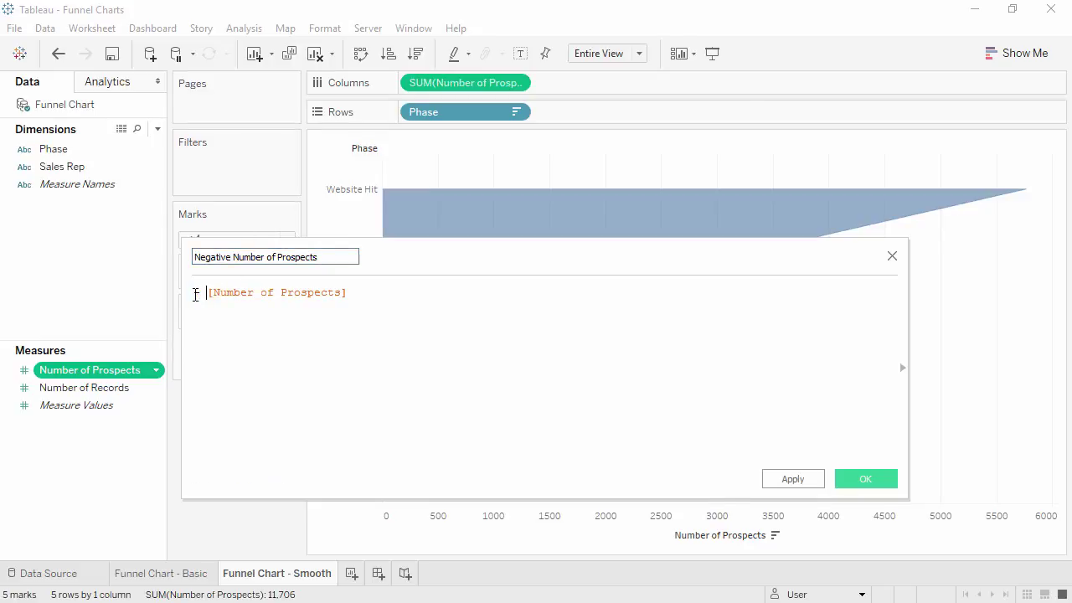
pyautogui.click(867, 479)
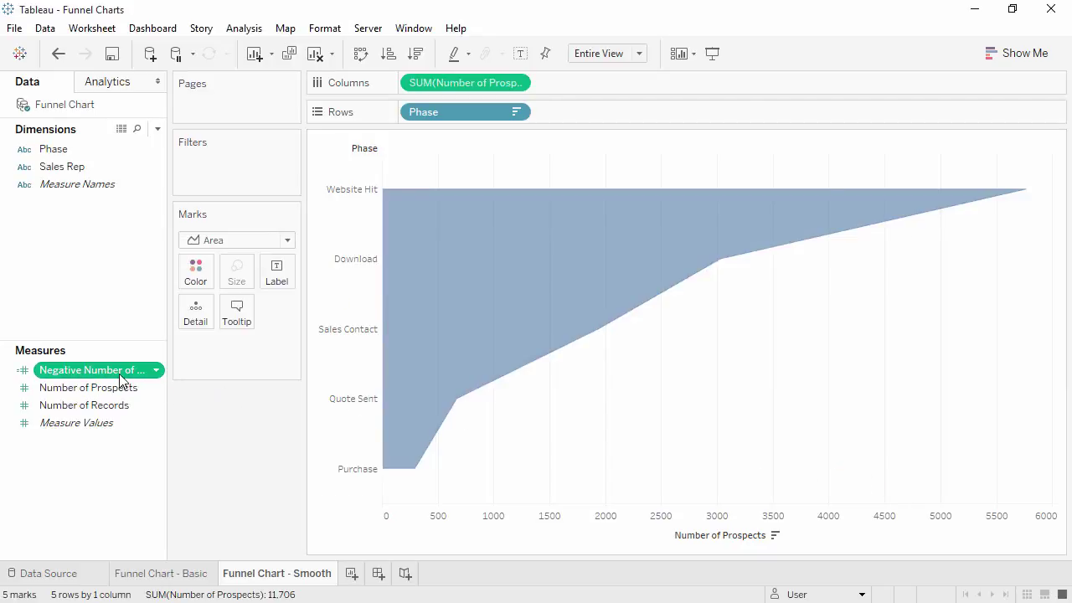
# Step: Add Negative Number of Prospects to Columns for a mirrored funnel and hide the Phase headers
pyautogui.moveTo(120, 380); pyautogui.dragTo(398, 87)
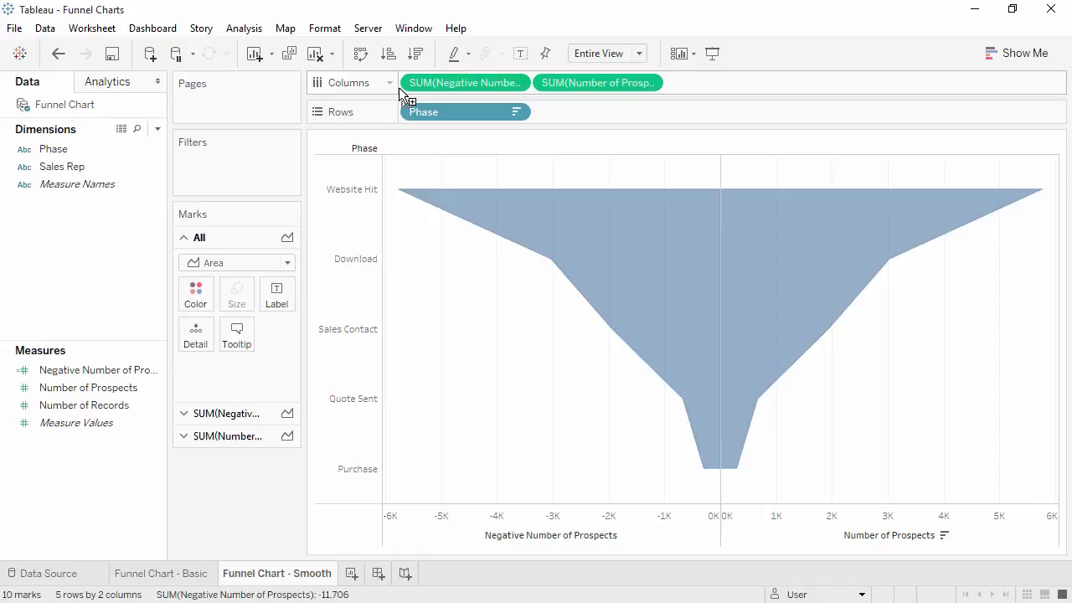
pyautogui.rightClick(362, 191)
pyautogui.click(398, 298)
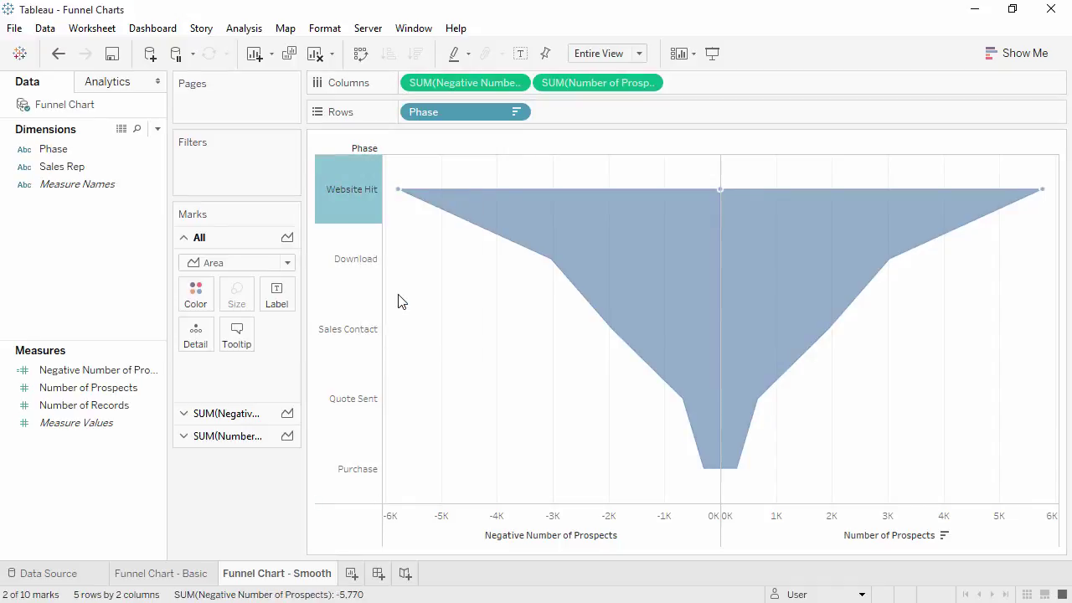
# Step: Adjust the column divider line style in Format > Borders
pyautogui.click(324, 28)
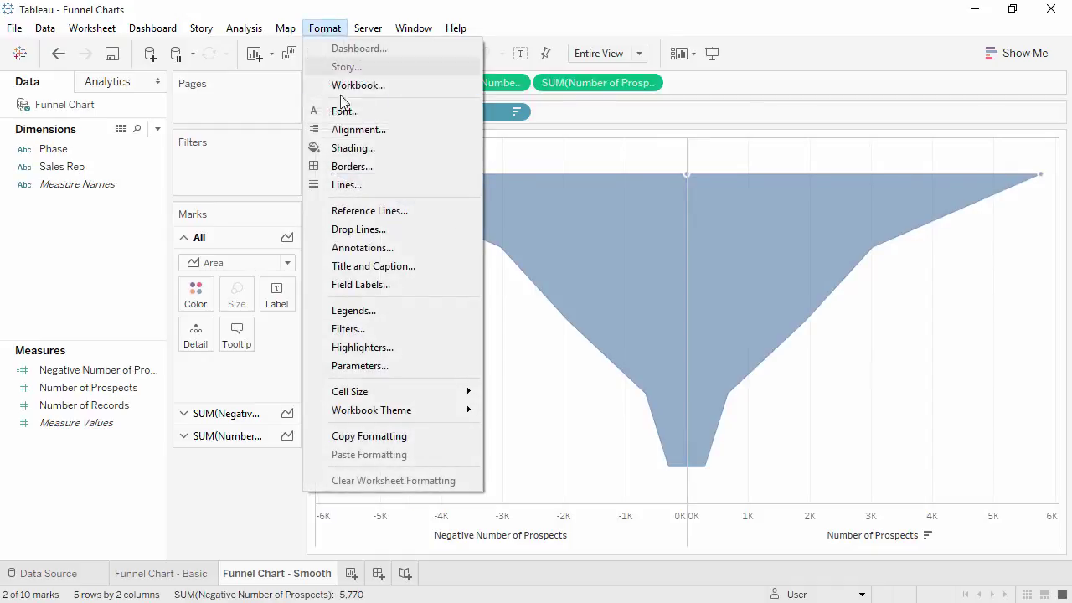
pyautogui.click(350, 165)
pyautogui.moveTo(160, 233); pyautogui.dragTo(153, 344)
pyautogui.click(138, 441)
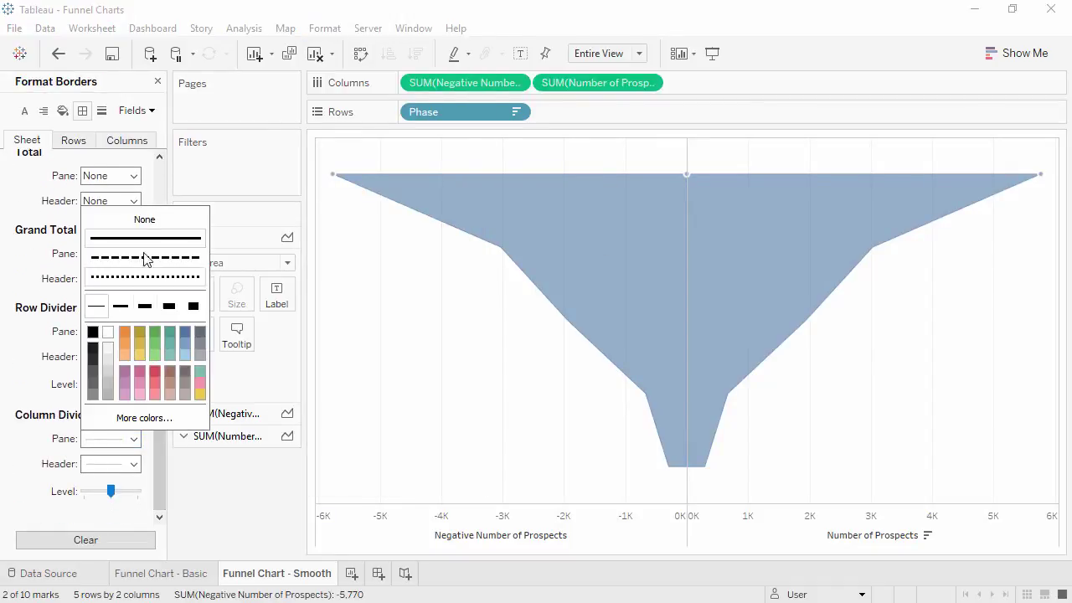
# Step: Close the border settings and label the funnel's negative half with Phase names
pyautogui.click(157, 81)
pyautogui.click(157, 81)
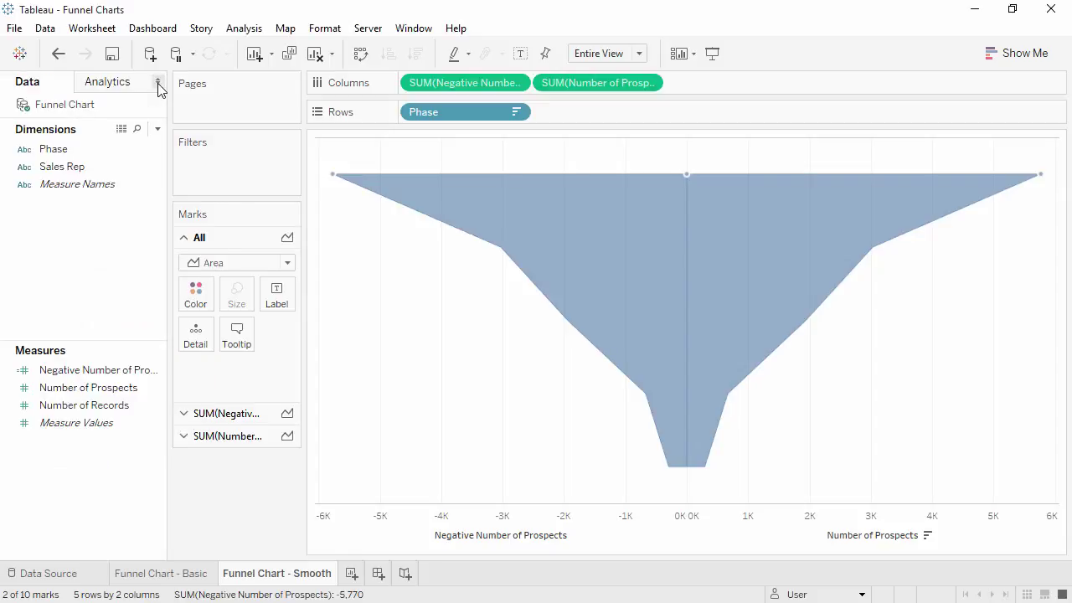
pyautogui.click(62, 149)
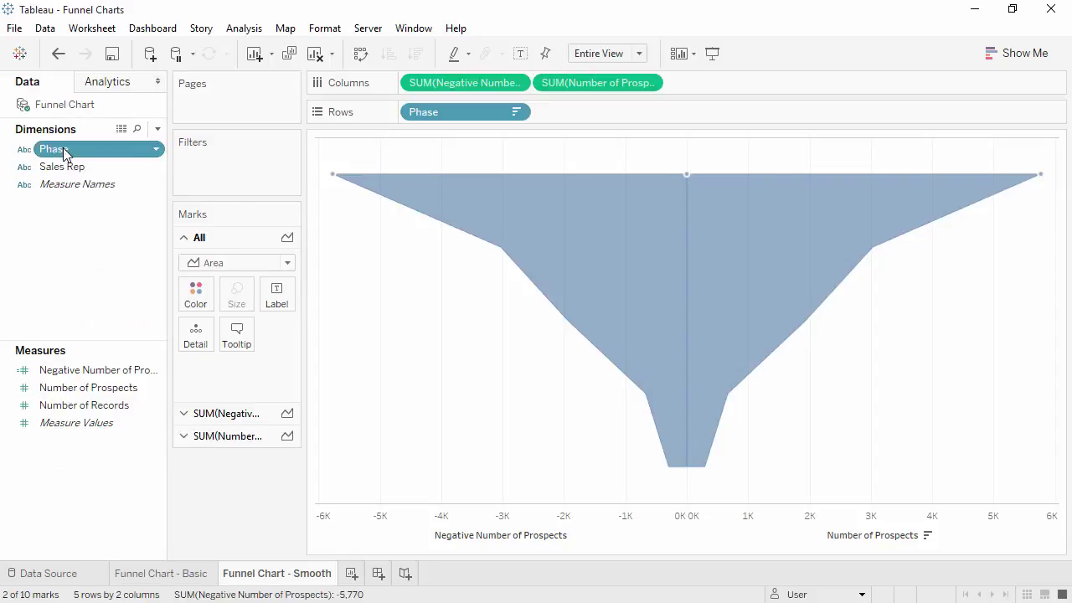
pyautogui.click(227, 413)
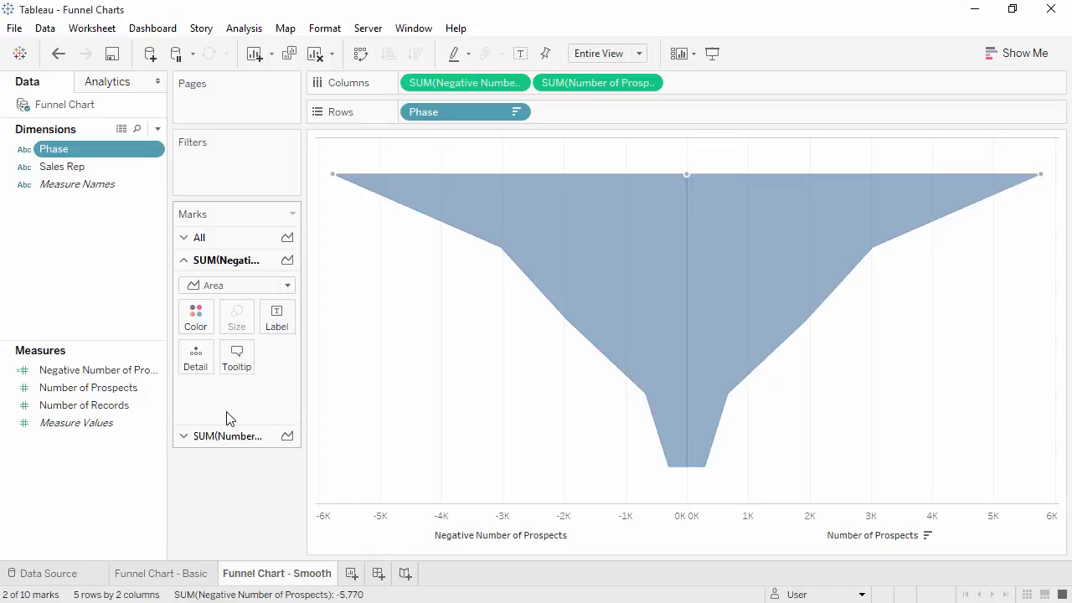
pyautogui.moveTo(67, 153); pyautogui.dragTo(274, 320)
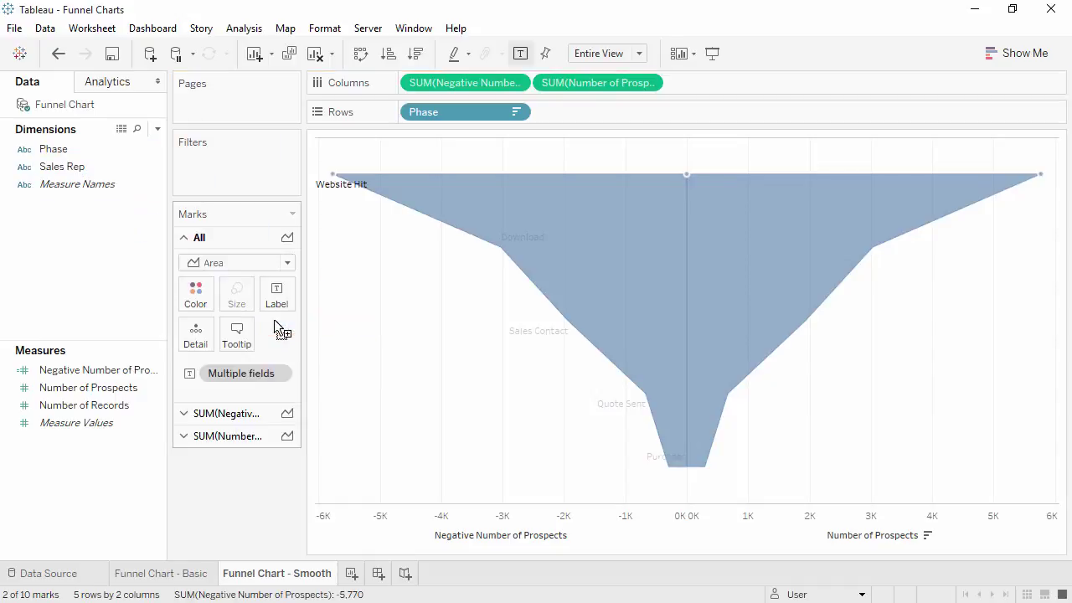
# Step: Label the positive half with Number of Prospects shown as Percent of Total
pyautogui.click(240, 436)
pyautogui.moveTo(88, 387); pyautogui.dragTo(275, 345)
pyautogui.click(251, 437)
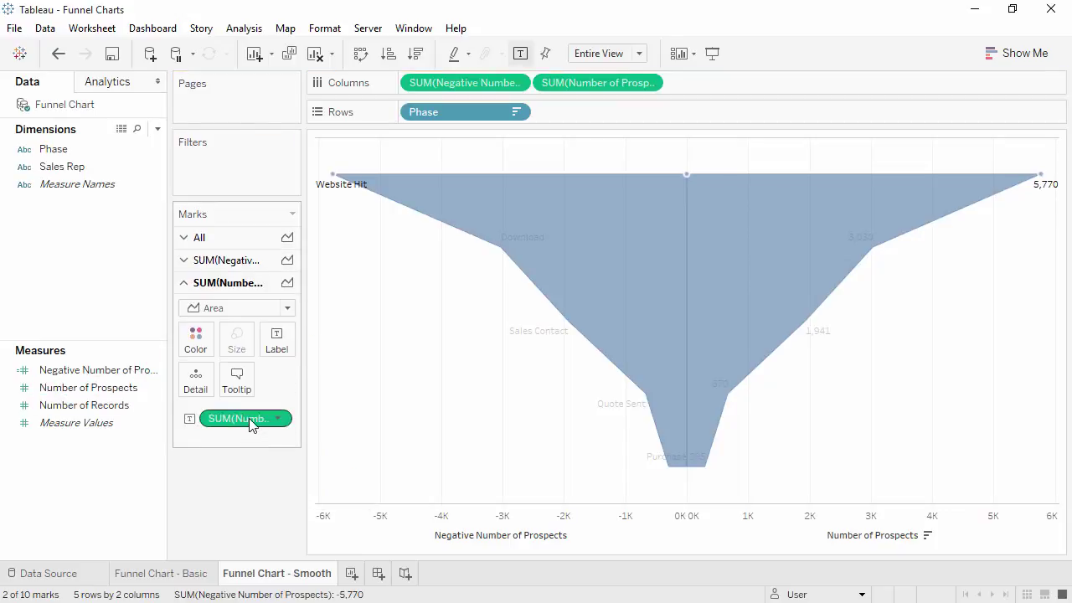
pyautogui.rightClick(251, 424)
pyautogui.moveTo(385, 380)
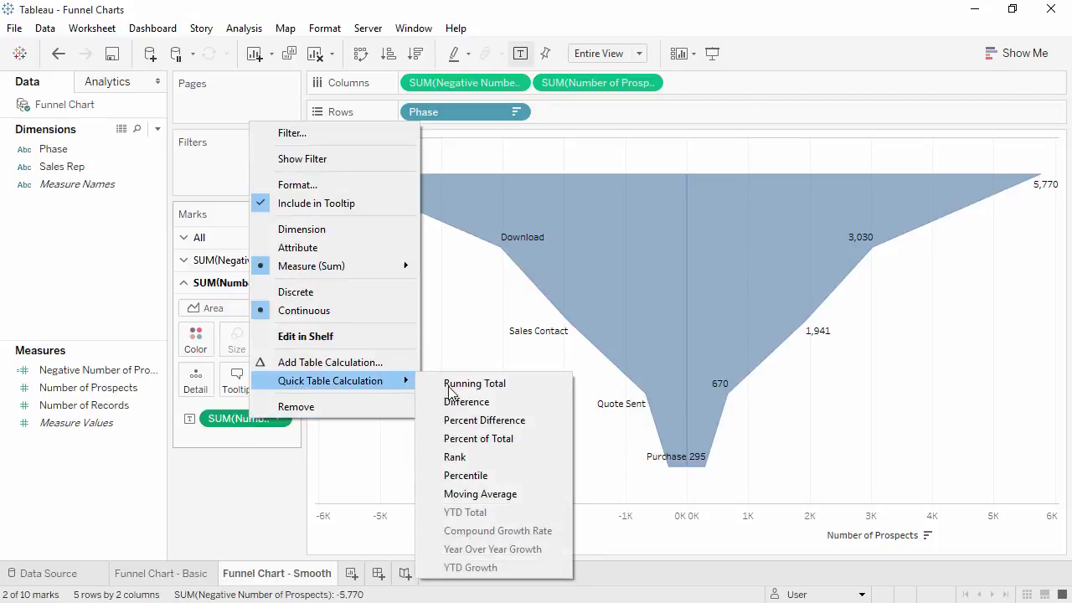
pyautogui.click(456, 438)
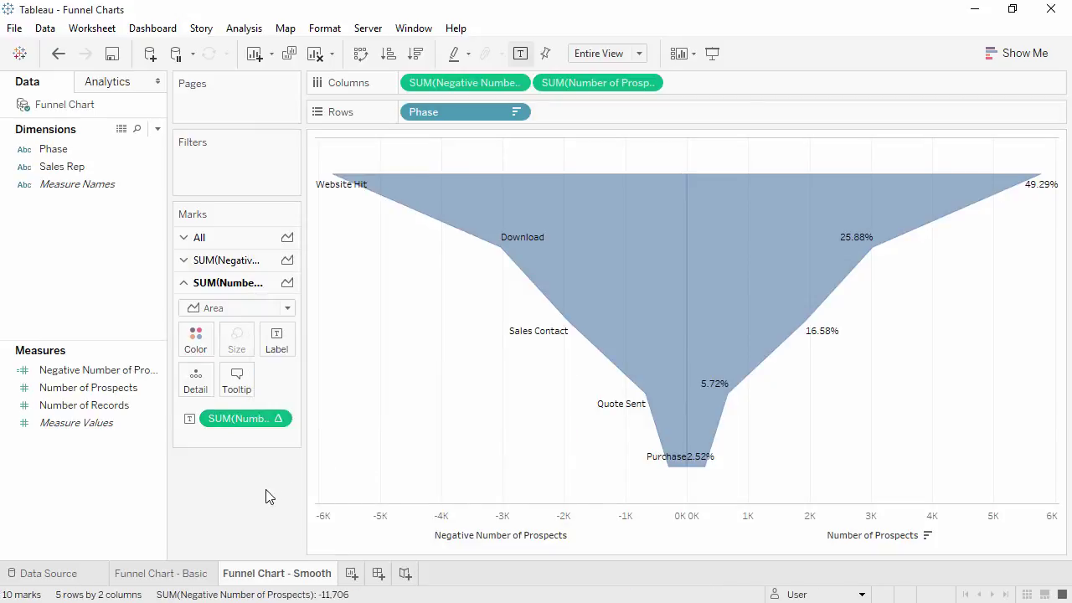